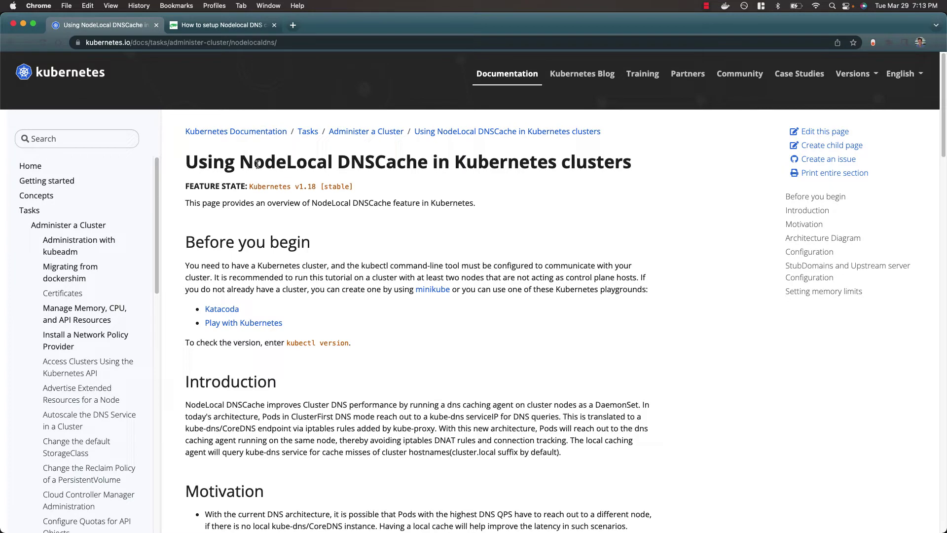
Step: Open the sample nodelocaldns.yaml manifest linked in the docs page's Configuration section in a new tab and look through it
left_click_drag(255, 164, 418, 166)
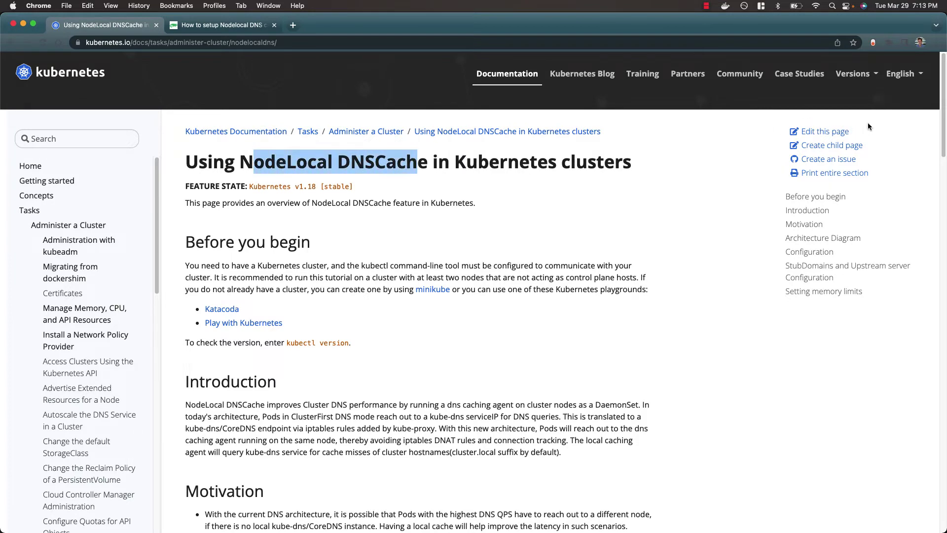
left_click_drag(943, 117, 943, 243)
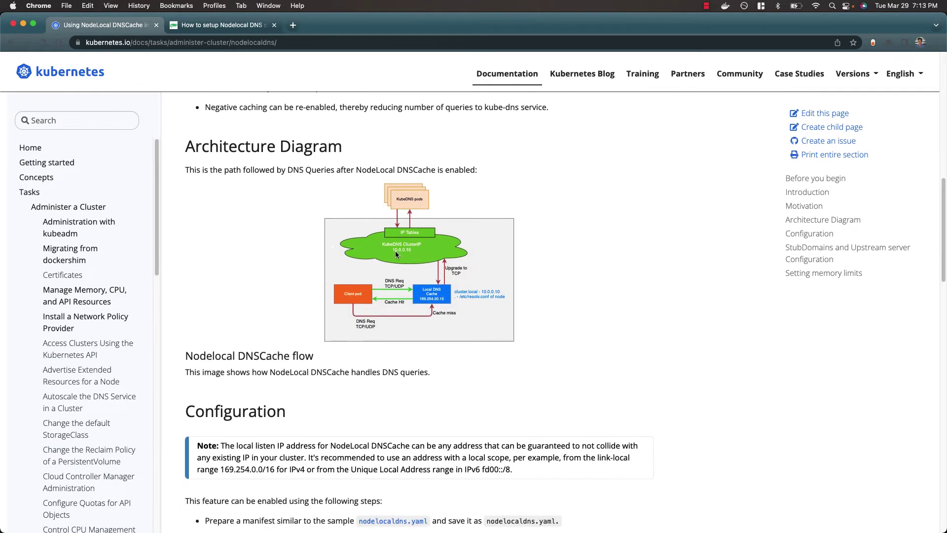
scroll(421, 336, "down", 5)
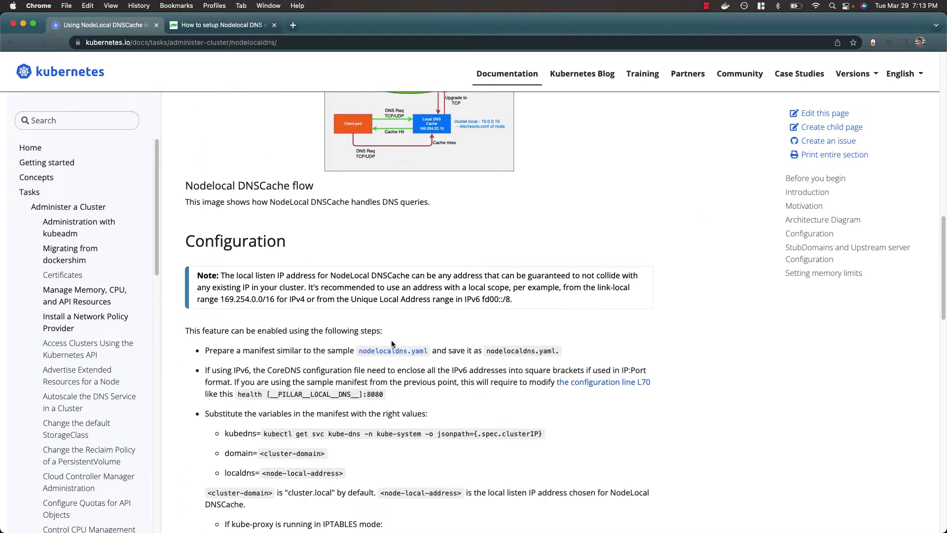
scroll(390, 339, "down", 1)
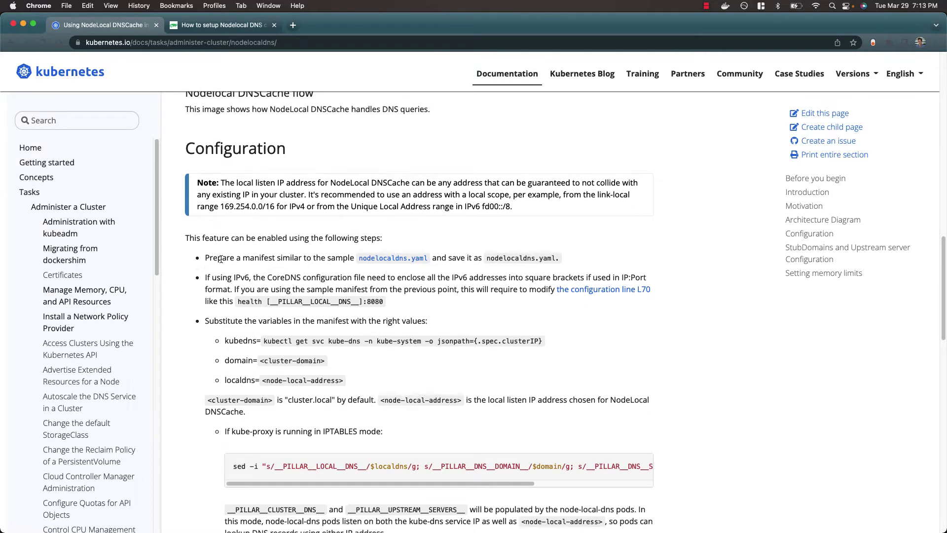
right_click(387, 261)
left_click(394, 261)
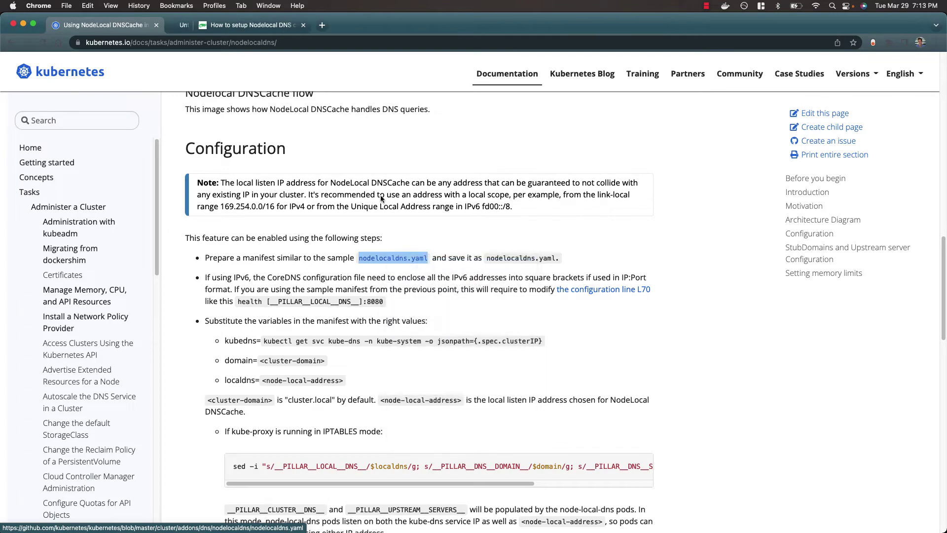
left_click(243, 21)
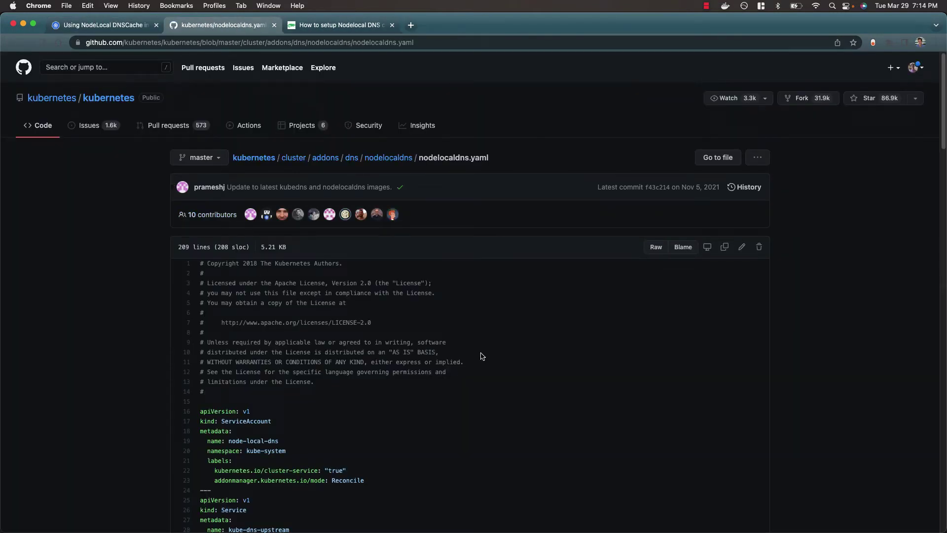
mouse_move(946, 102)
left_mouse_down()
mouse_move(942, 200)
mouse_move(936, 163)
mouse_move(946, 411)
mouse_move(945, 101)
left_mouse_up()
left_click_drag(344, 382, 272, 197)
Step: Return to the Kubernetes docs page and review the kubedns, domain and localdns variables plus the note on choosing the local listen IP address
key("super+1")
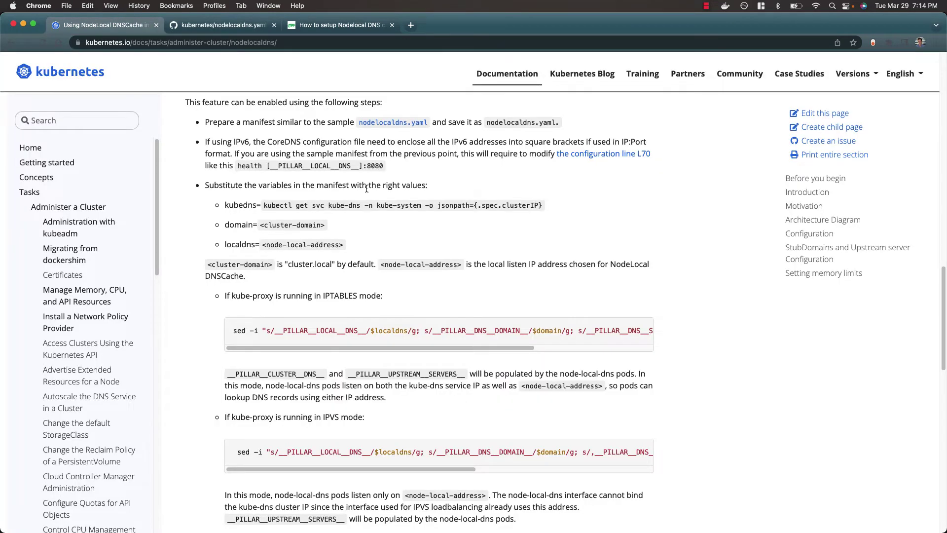
scroll(366, 189, "up", 1)
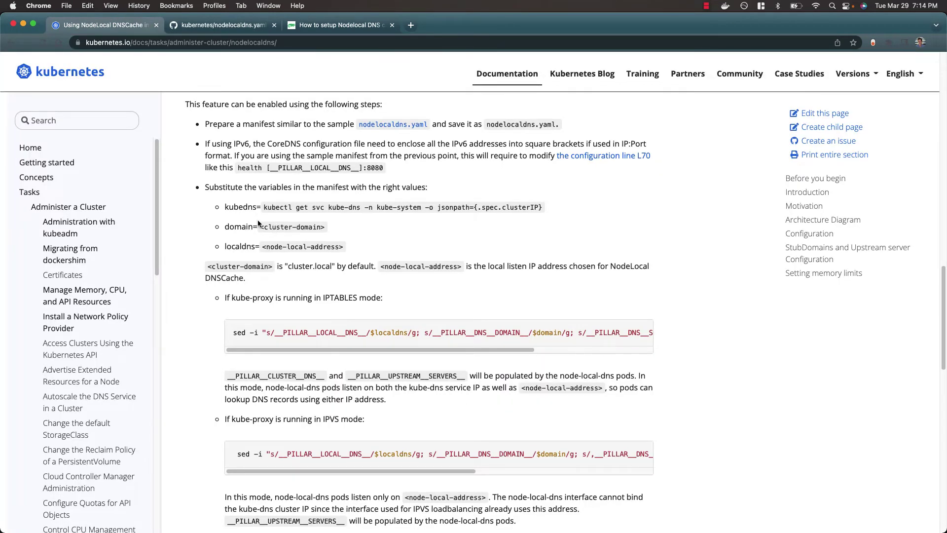
scroll(439, 259, "up", 3)
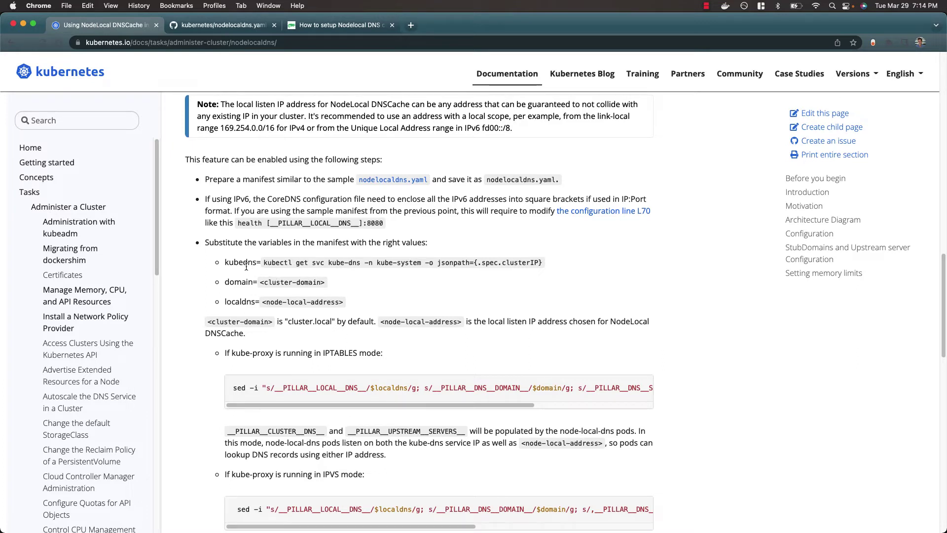
left_click_drag(255, 265, 242, 266)
left_click(254, 264)
left_click_drag(264, 262, 564, 262)
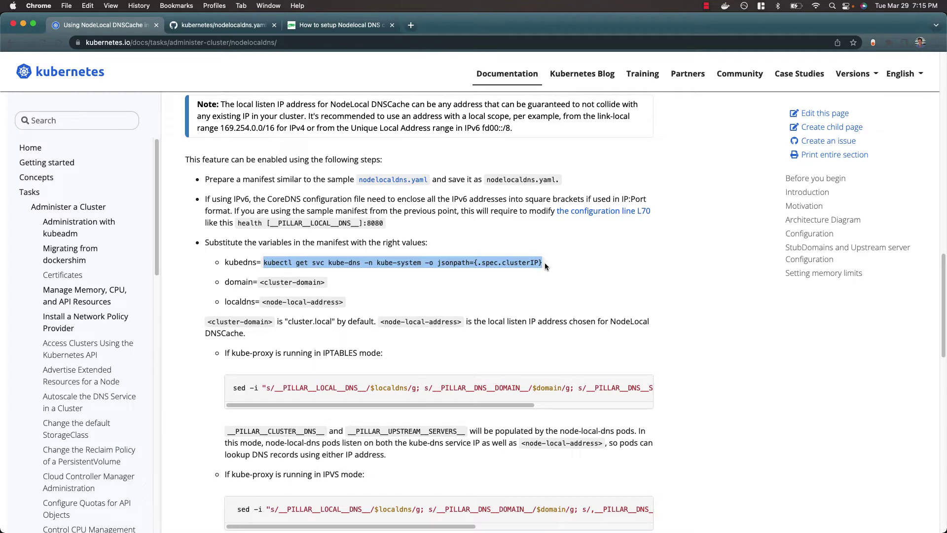
left_click(544, 263)
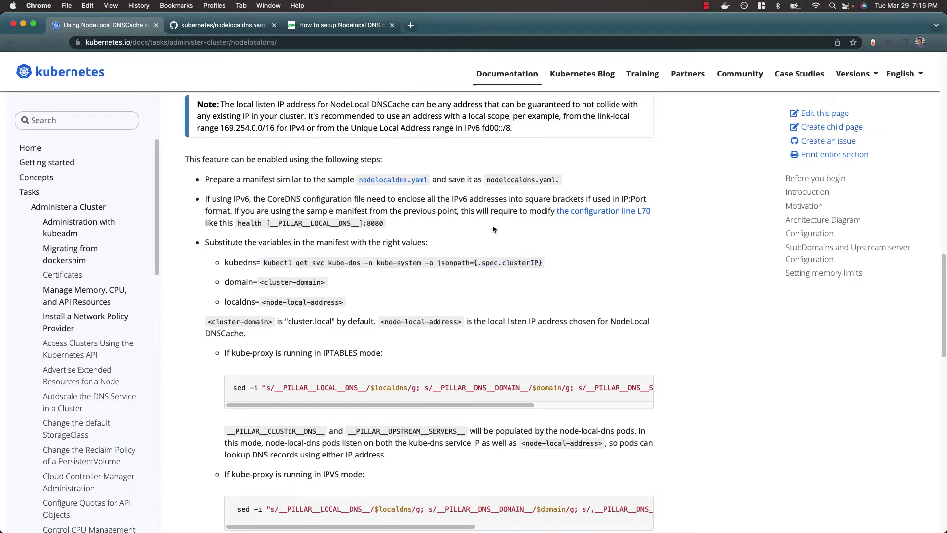
left_click_drag(547, 262, 260, 265)
left_click(299, 271)
scroll(346, 303, "up", 5)
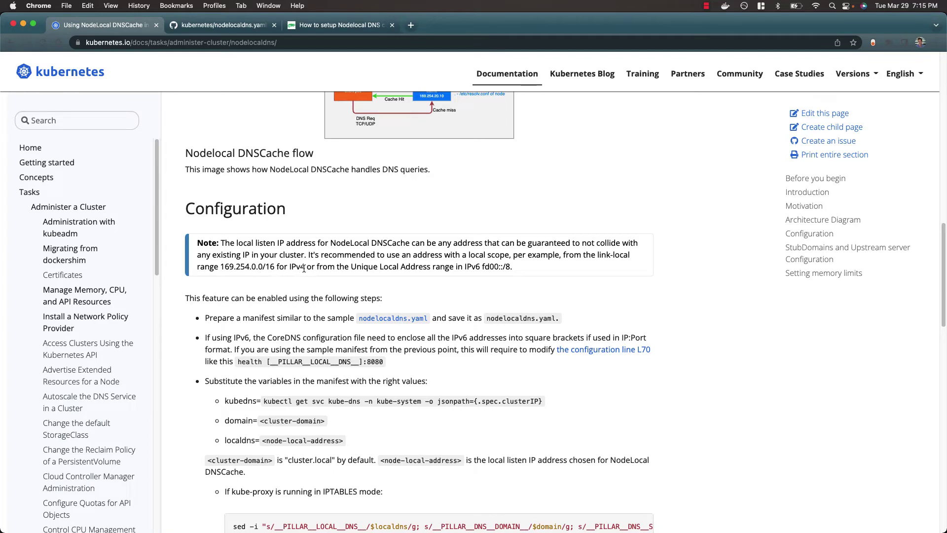
left_click_drag(304, 268, 219, 268)
Step: Switch to iTerm2 and list the config maps in the kube-system namespace with kubectl
key("super+Tab")
type("ku")
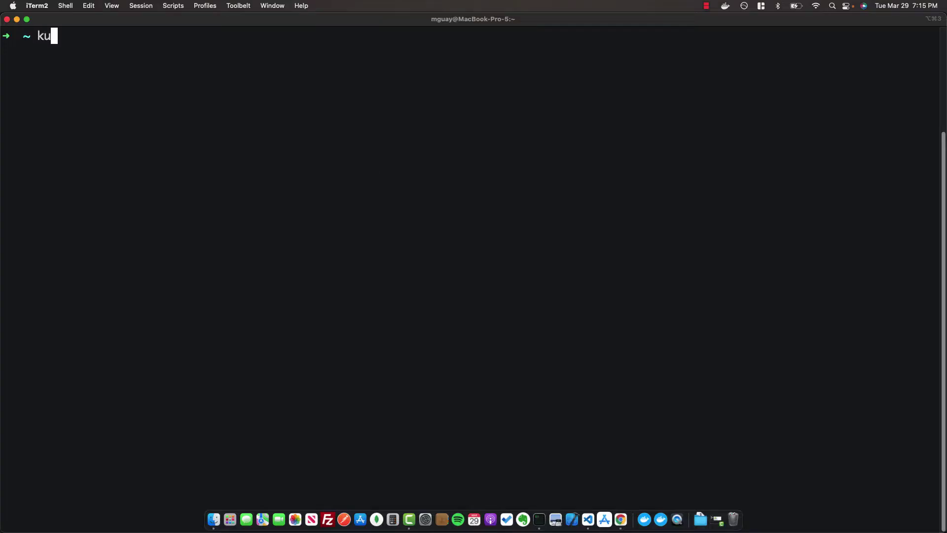
type("bectl get ")
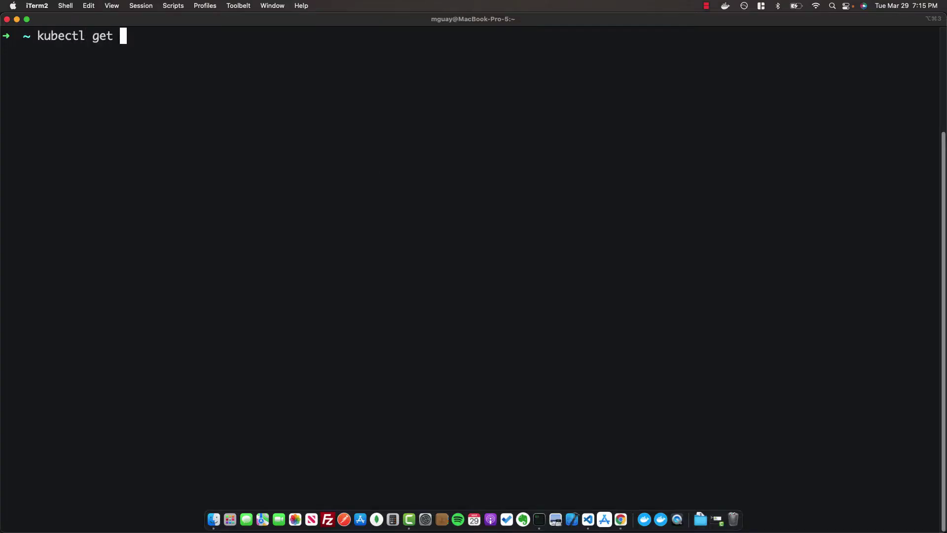
type("configmap ")
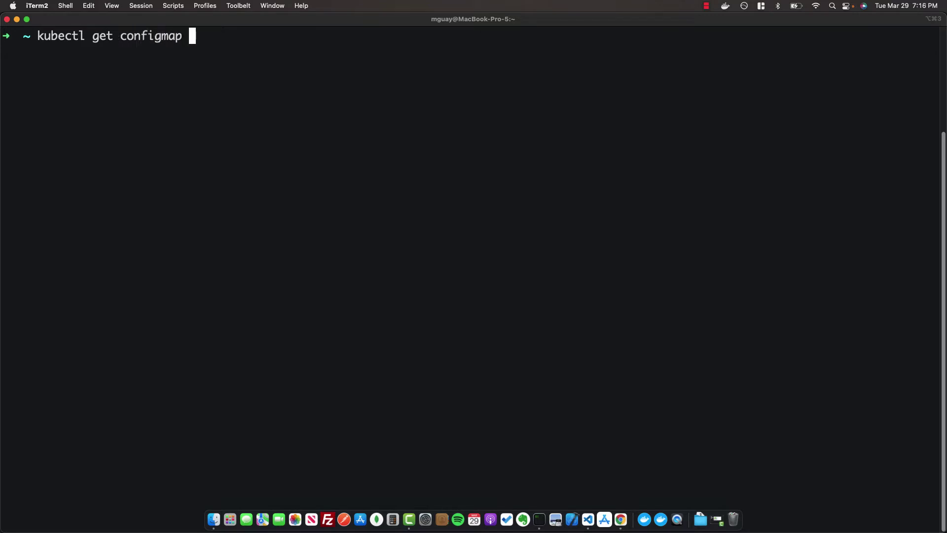
type("-n kube-system")
key("Return")
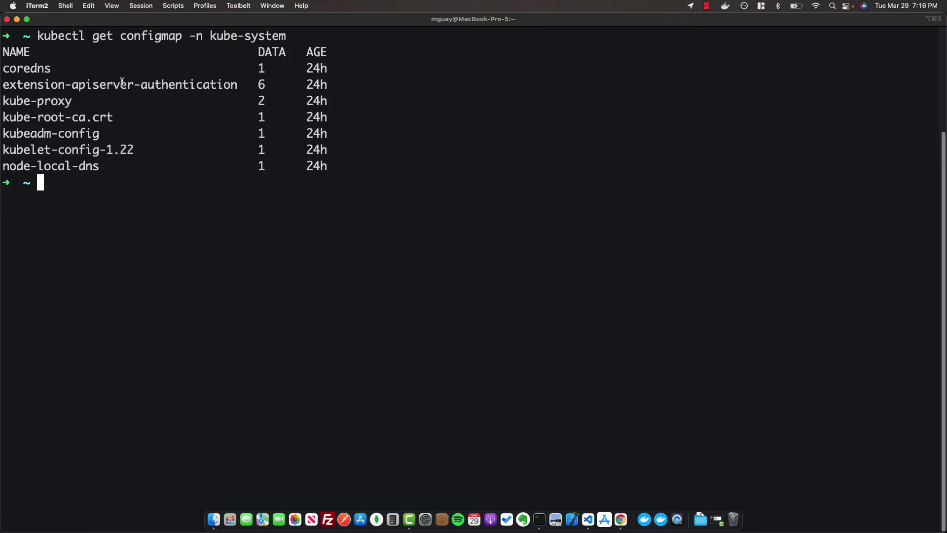
Step: Output the coredns config map from the kube-system namespace as YAML and check the cluster domain in its kubernetes block
left_click_drag(58, 71, 1, 73)
key("super+c")
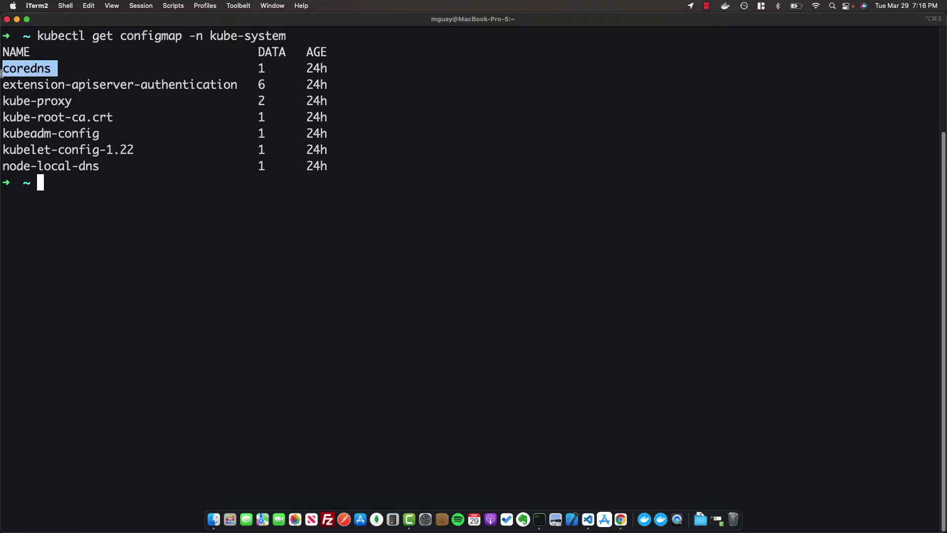
type("kubectl ")
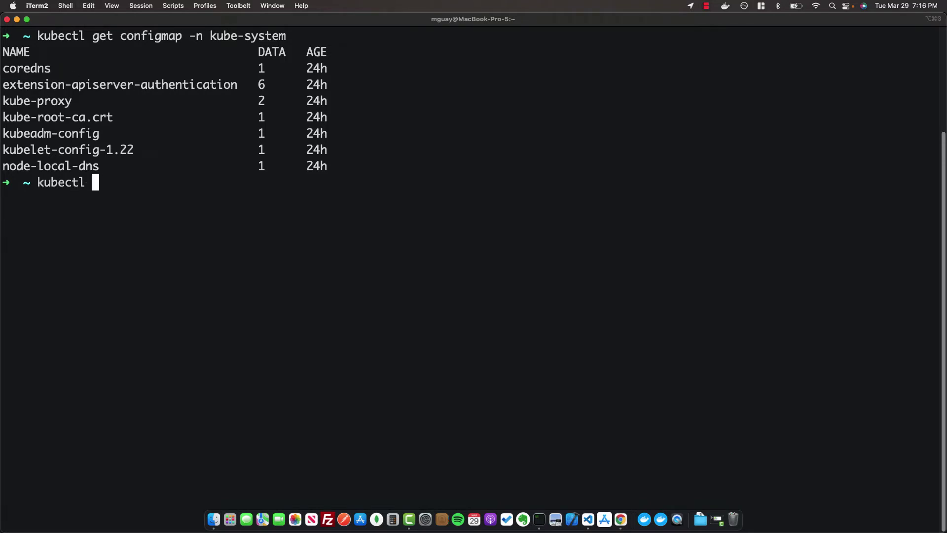
type("get configmap")
key("super+v")
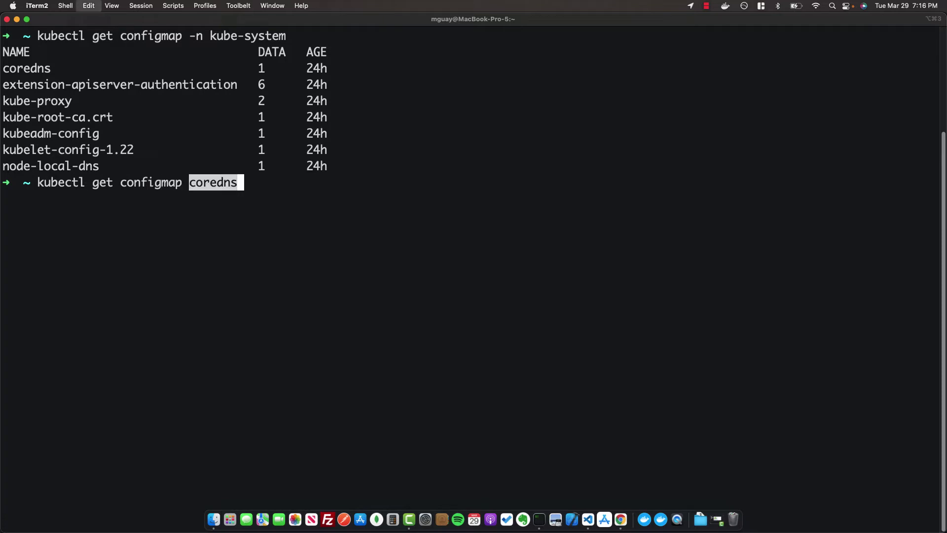
type("-o yam")
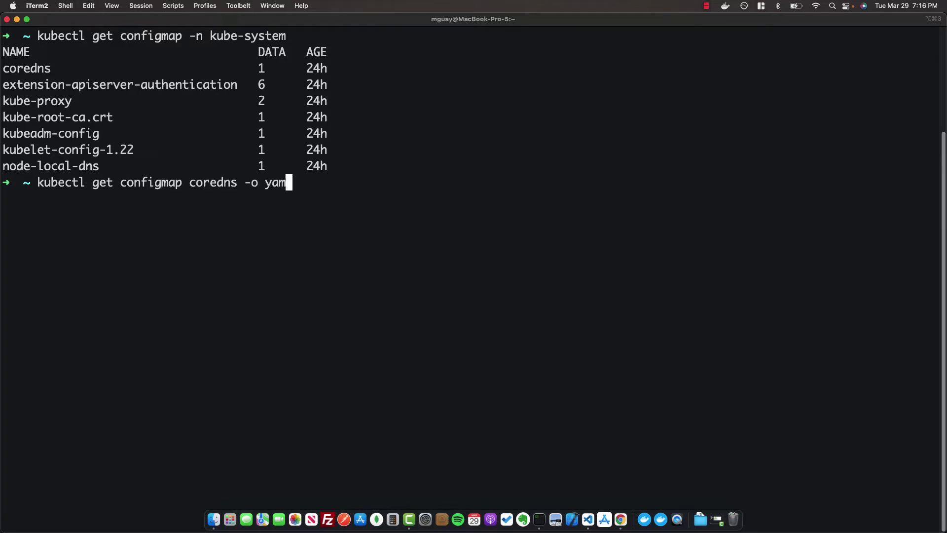
type("l -n kube-")
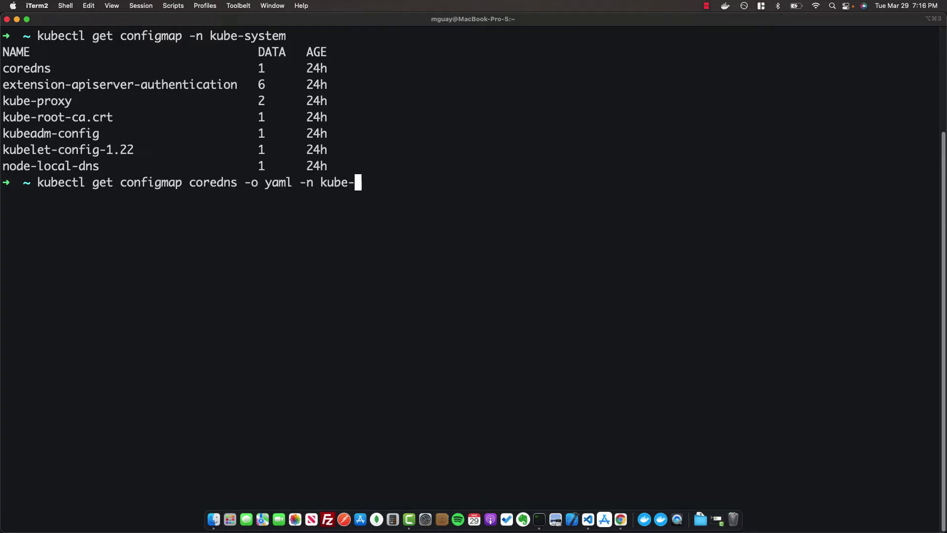
type("system")
key("Return")
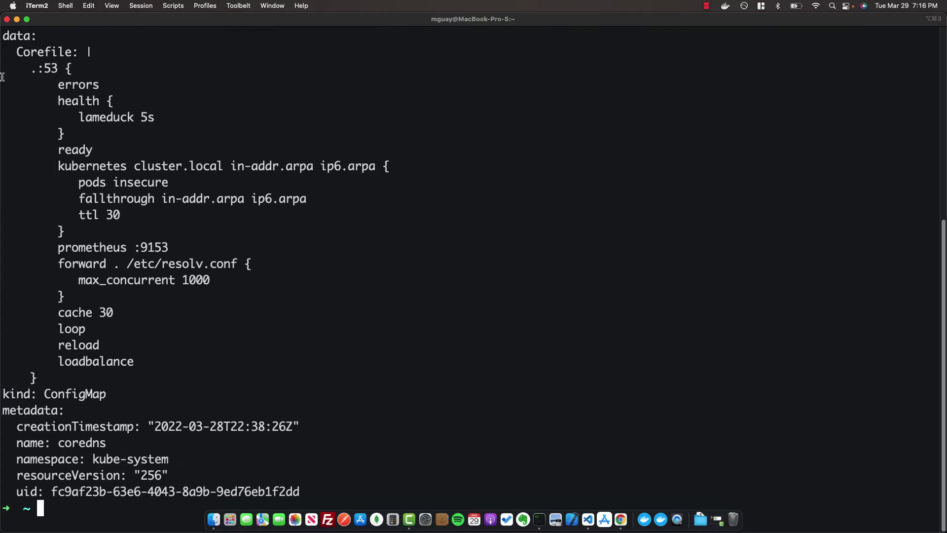
scroll(47, 116, "up", 1)
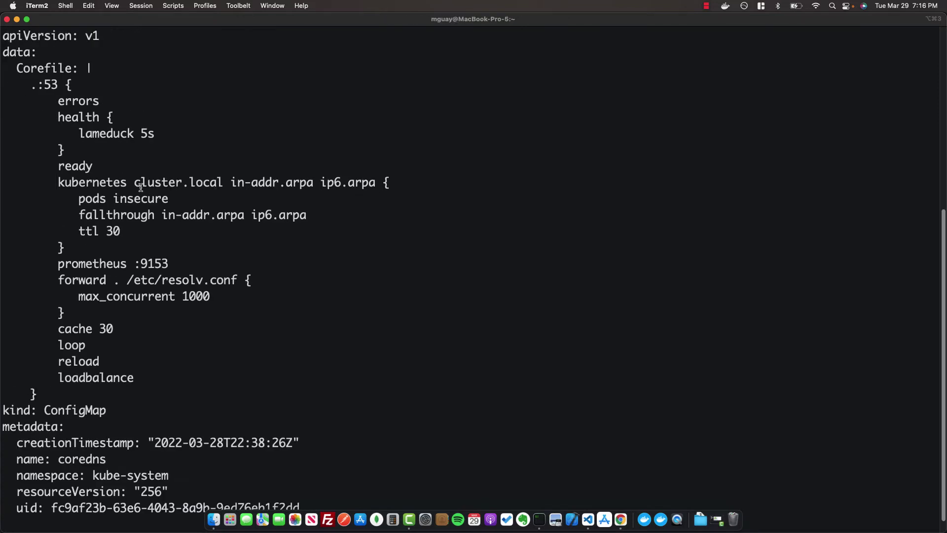
mouse_move(135, 187)
left_mouse_down()
mouse_move(220, 188)
mouse_move(127, 186)
mouse_move(136, 185)
left_mouse_up()
left_click(222, 189)
left_click(147, 196)
Step: Clear the terminal, then pipe the raw nodelocaldns.yaml through sed (domain cluster.local, server kube-dns clusterIP, local DNS 169.254.20.10) into kubectl apply
key("ctrl+l")
type("curl -sL https://raw.githubusercontent.com/kubernetes/kubernetes/master/cluster/addons/dns/nodelocaldns/nodelocaldns.yaml \\   | sed -e 's/__PILLAR__DNS__DOMAIN__/cluster.local/g' \\   | sed -e \"s/__PILLAR__DNS__SERVER__/$(kubectl get service --namespace kube-system kube-dns -o jsonpath='{.spec.clusterIP}')/g\" \\   | sed -e 's/__PILLAR__LOCAL__DNS__/169.254.20.10/g' \\   | kubectl apply -f -")
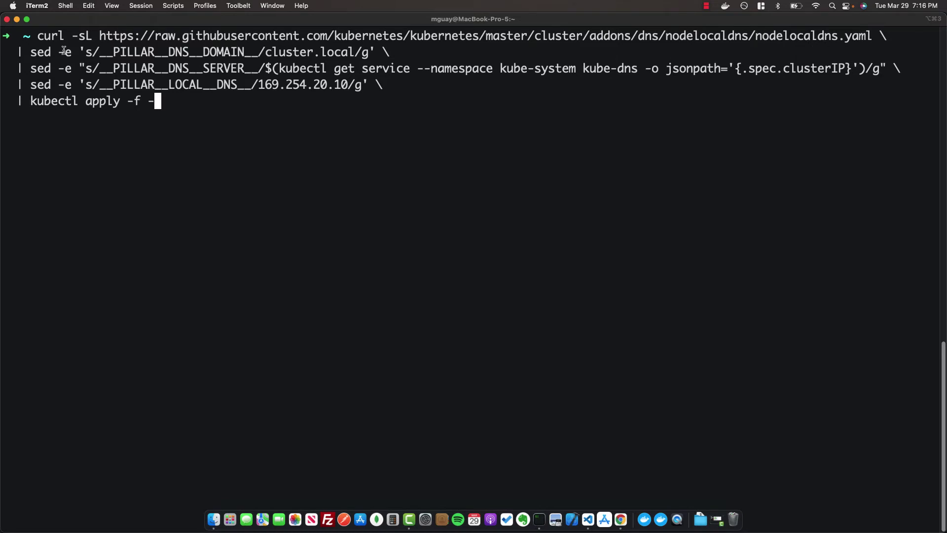
key("Return")
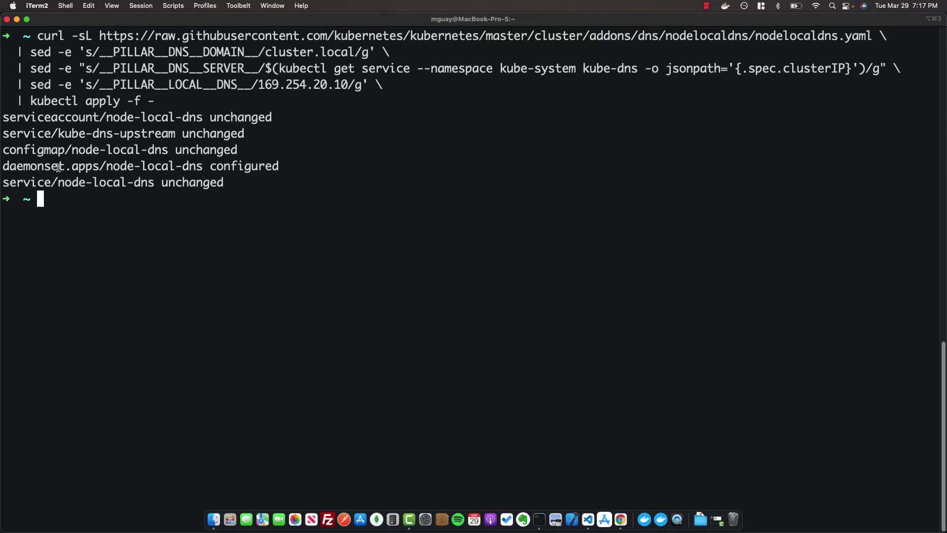
Step: List the pods in the kube-system namespace and check the status of the node-local-dns pod
type("kubectl")
type(" get pods -n ")
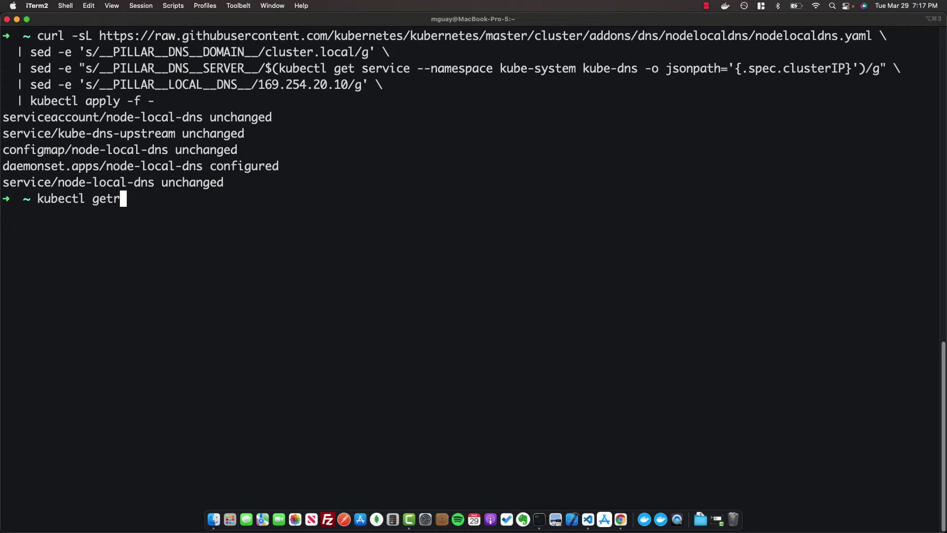
type("kube-system")
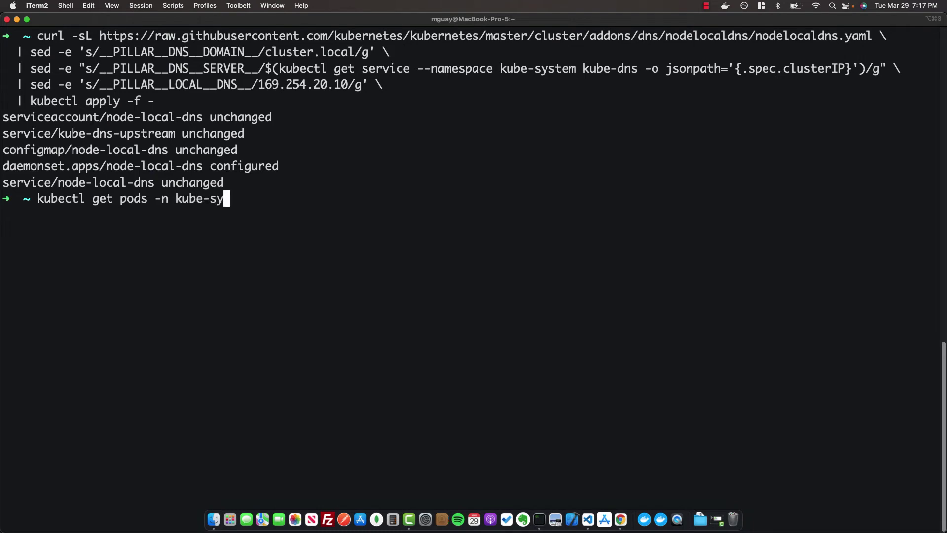
key("Return")
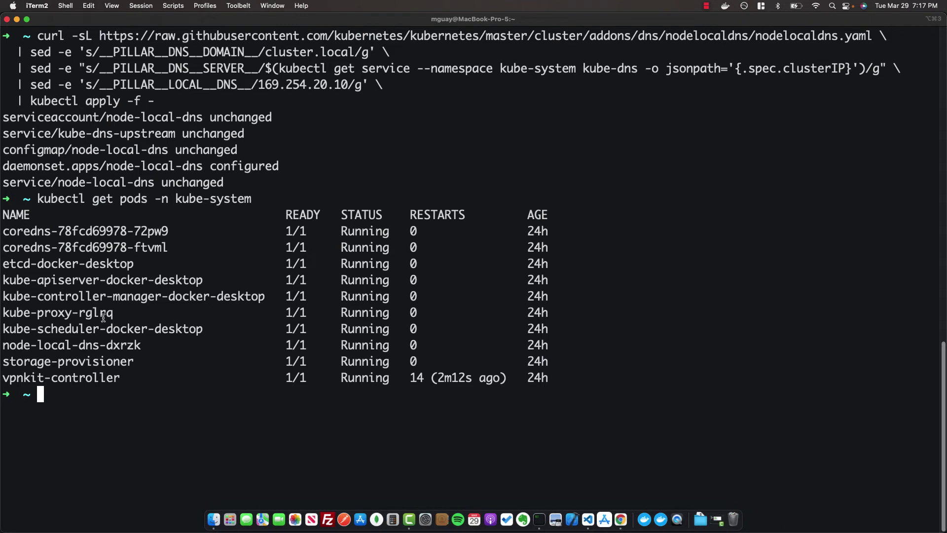
left_click_drag(141, 347, 1, 345)
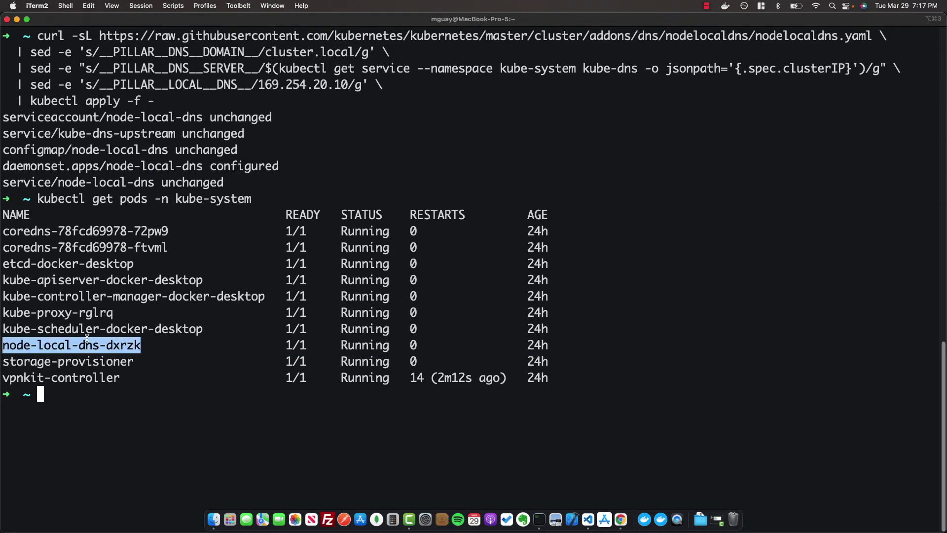
left_click(115, 361)
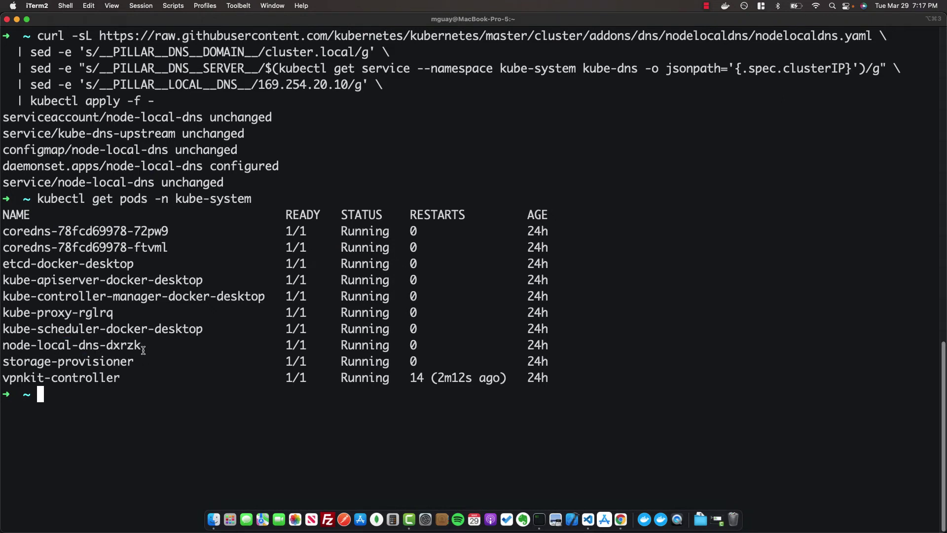
Step: Show the logs of the node-local-dns-dxrzk pod in the kube-system namespace and review the output
left_click_drag(141, 346, 1, 350)
key("super+c")
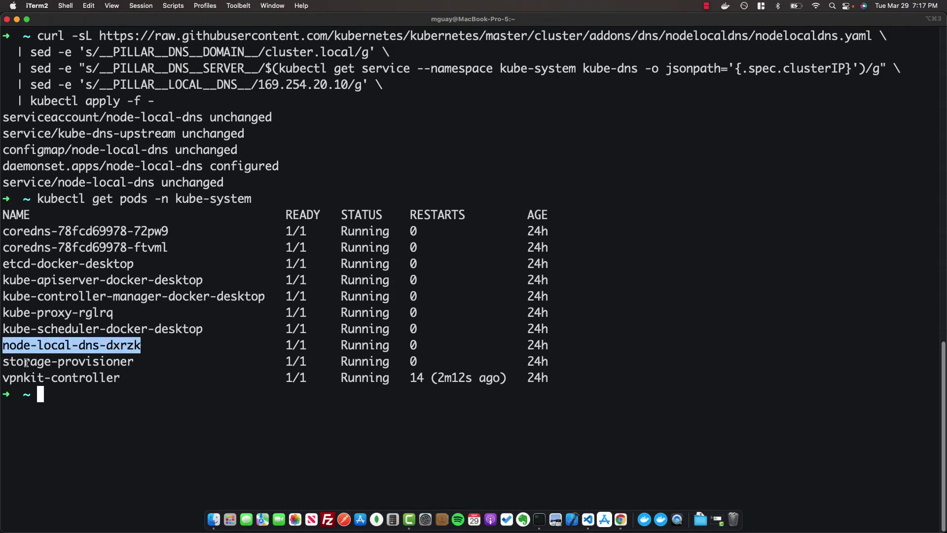
type("kubectl logs")
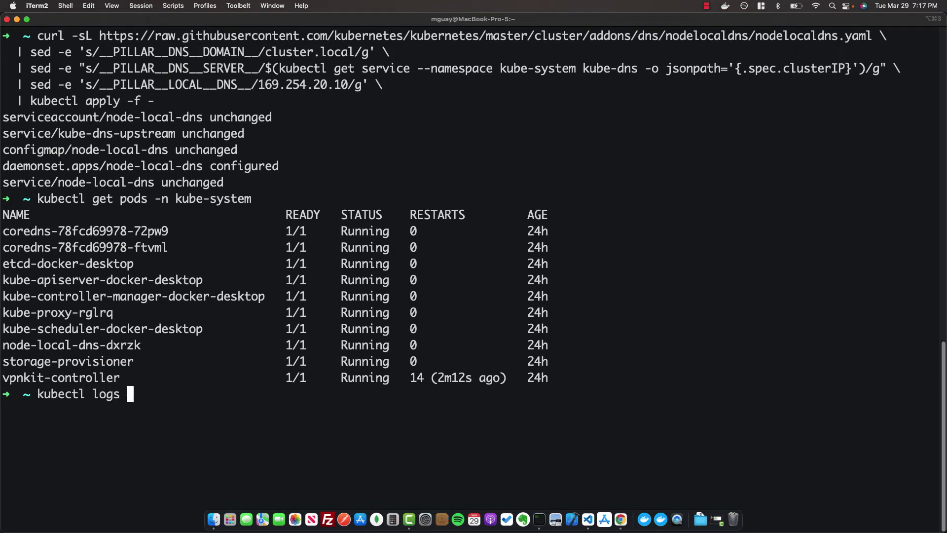
key("super+v")
type("-n kube-sysut")
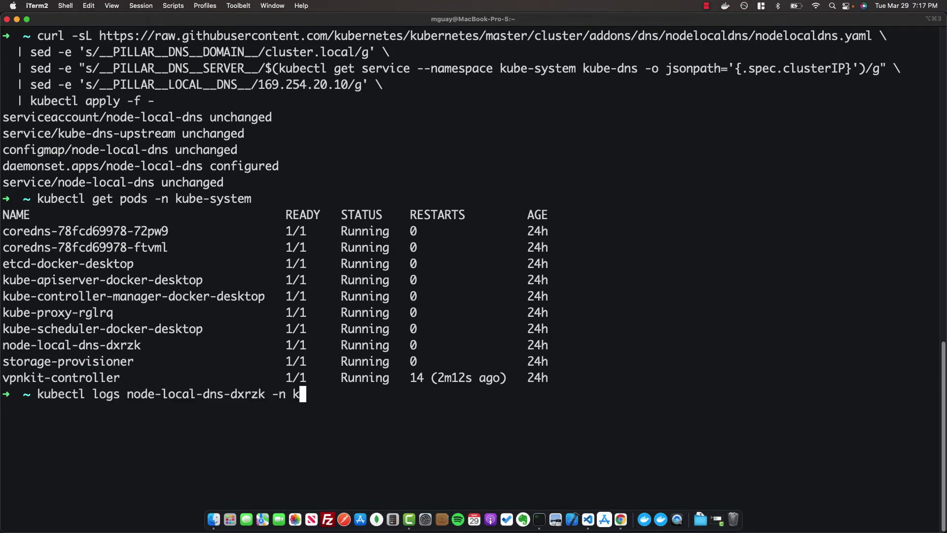
key("BackSpace")
key("BackSpace")
type("tem")
key("Return")
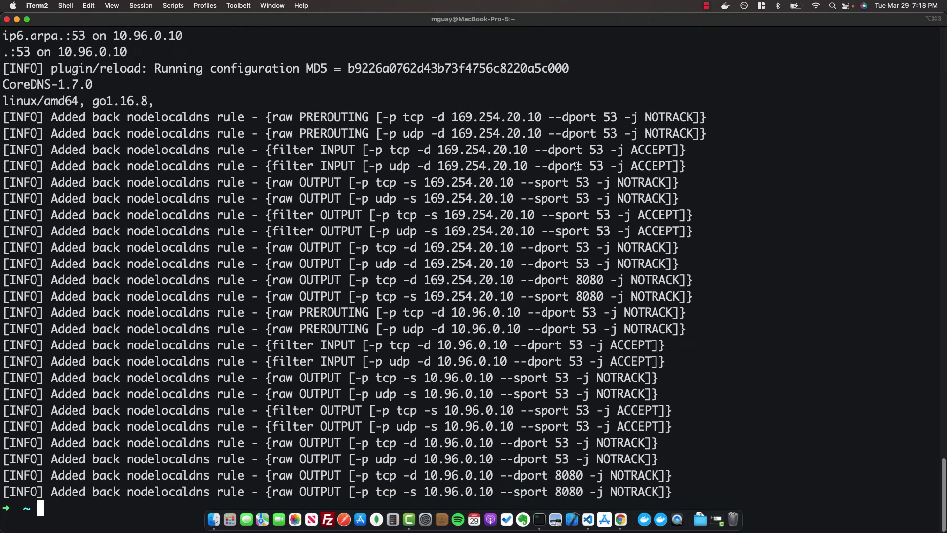
scroll(588, 191, "up", 20)
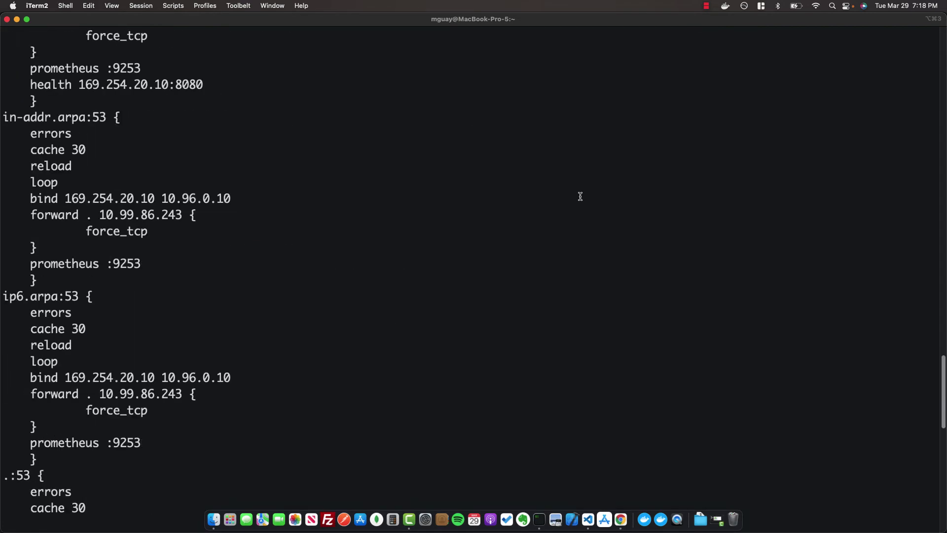
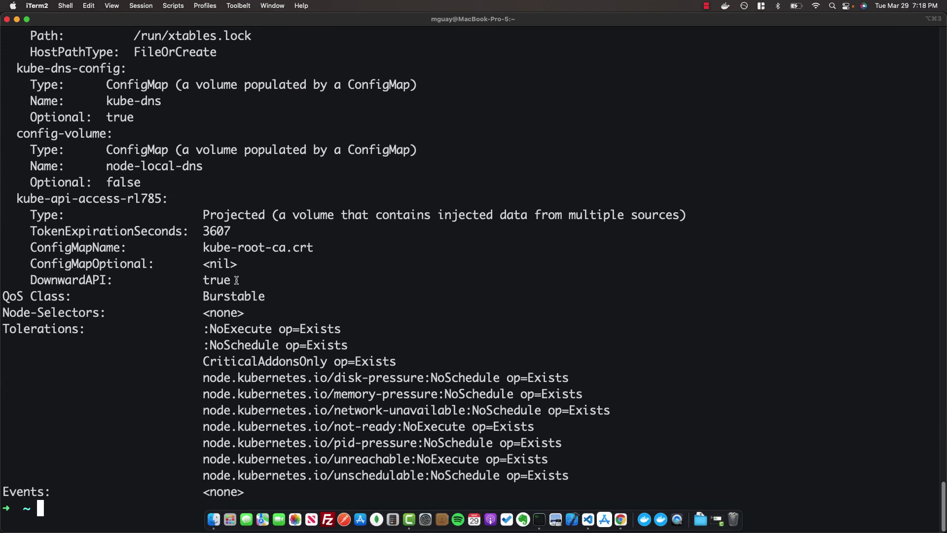
Step: Recall and run the earlier kubectl command that starts a temporary interactive tmp-shell pod from the nicolaka/netshoot image with /bin/bash
key("ctrl+r")
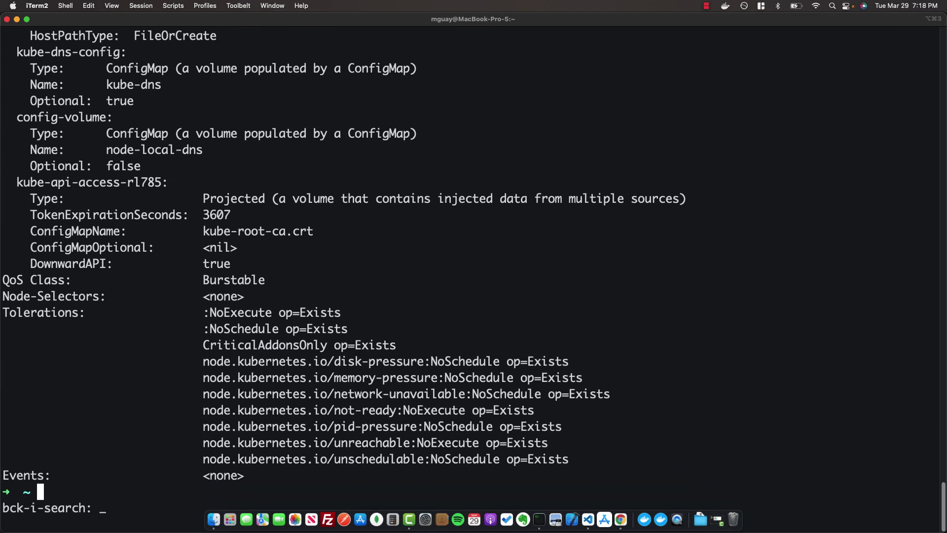
type("netsho0")
key("Escape")
key("Right")
key("Right")
key("Right")
key("Right")
key("Right")
key("Right")
key("Right")
key("Right")
key("Right")
key("Right")
key("Right")
key("Right")
key("Right")
key("Right")
key("Right")
key("Right")
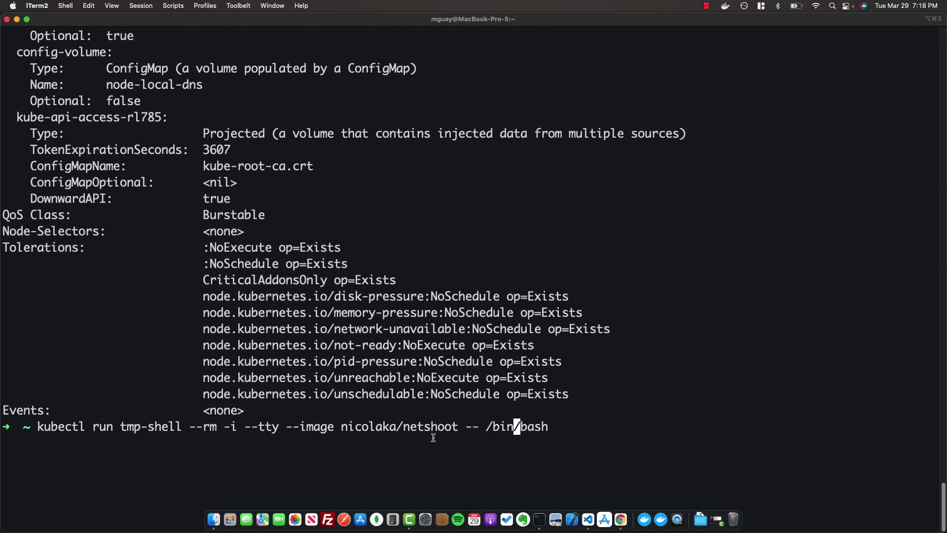
key("Right")
key("Right")
key("Right")
key("Right")
key("Right")
key("Return")
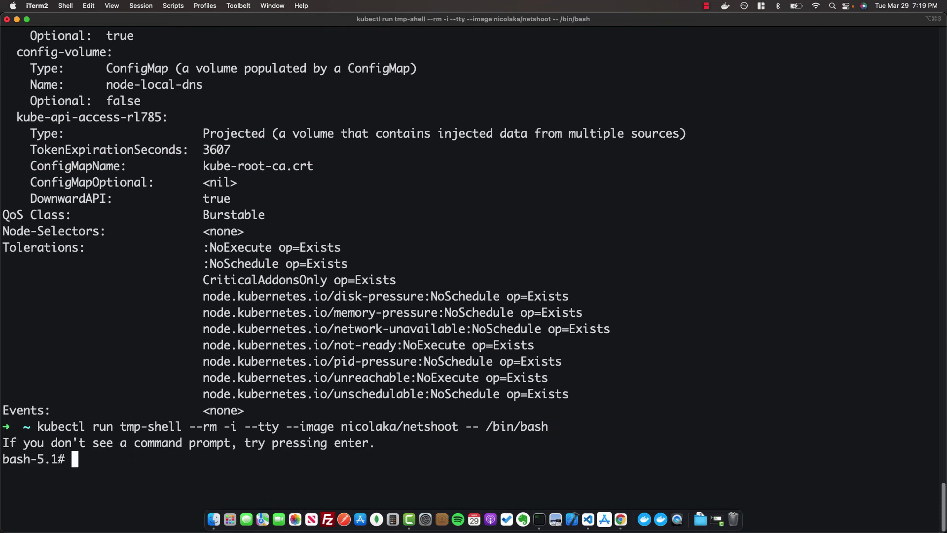
Step: Fetch 192.168.65.4:9253/metrics with curl, review the CoreDNS response and forward metrics in the output, and clear the terminal
type("curl 192.168.65.4")
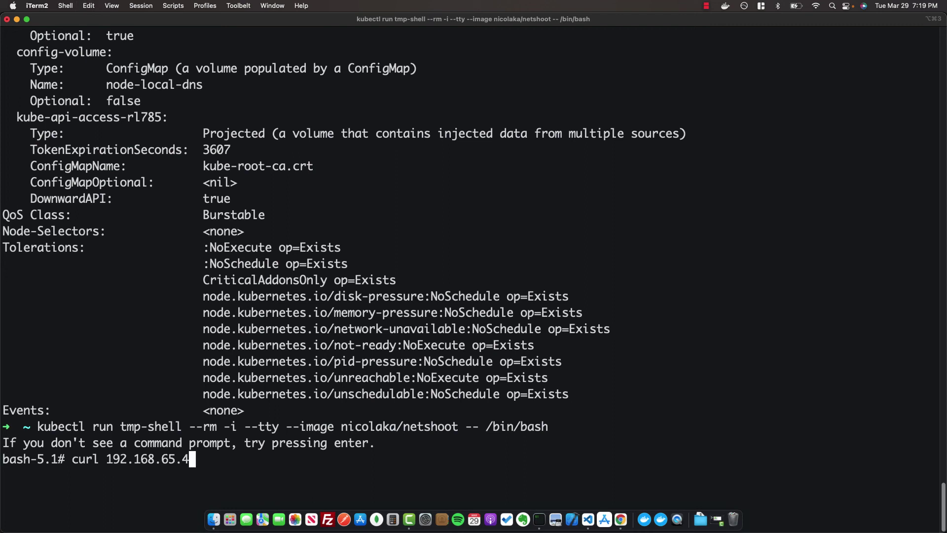
type(":9253/metrics")
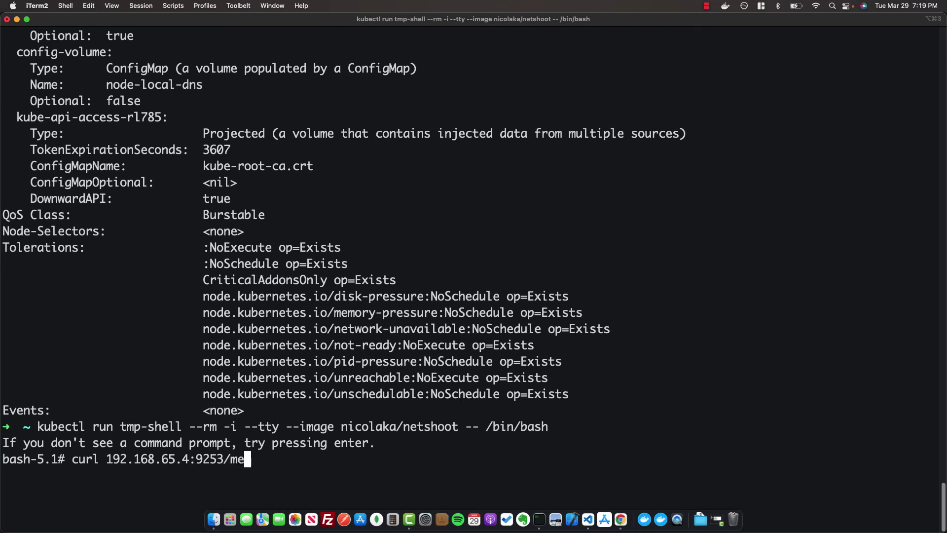
key("Return")
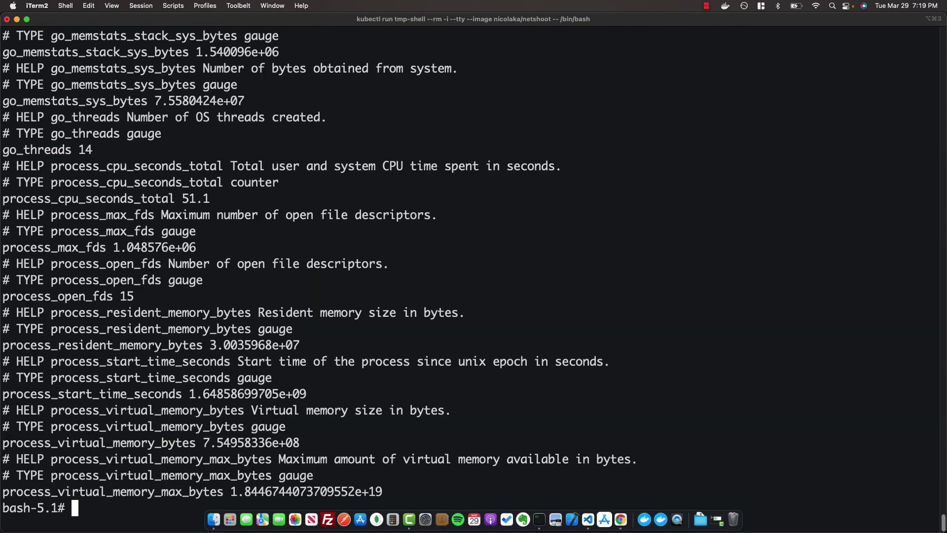
left_click_drag(943, 522, 943, 392)
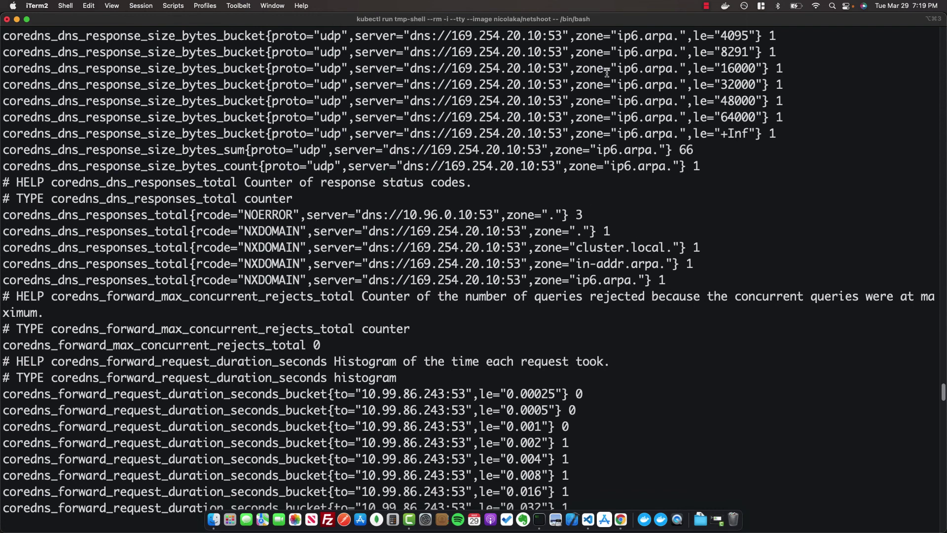
left_click_drag(943, 392, 931, 530)
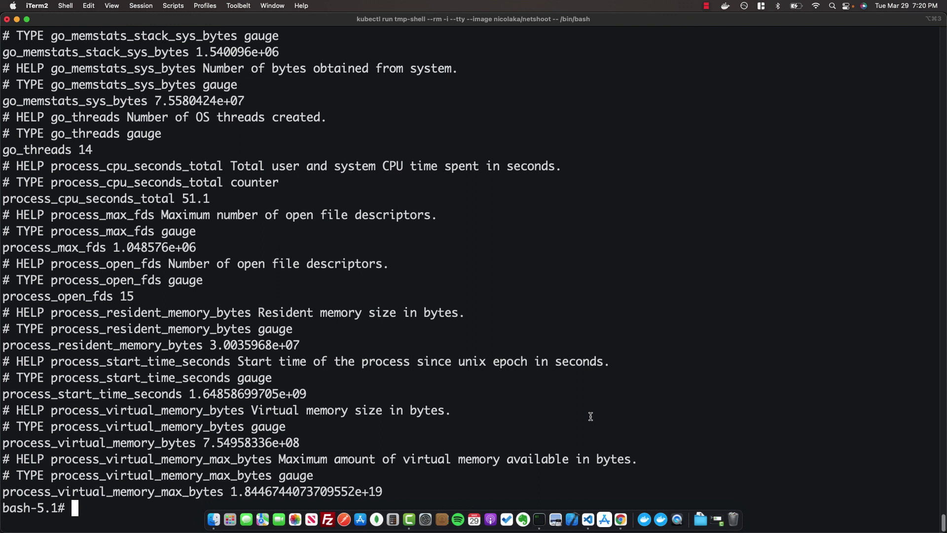
key("ctrl+l")
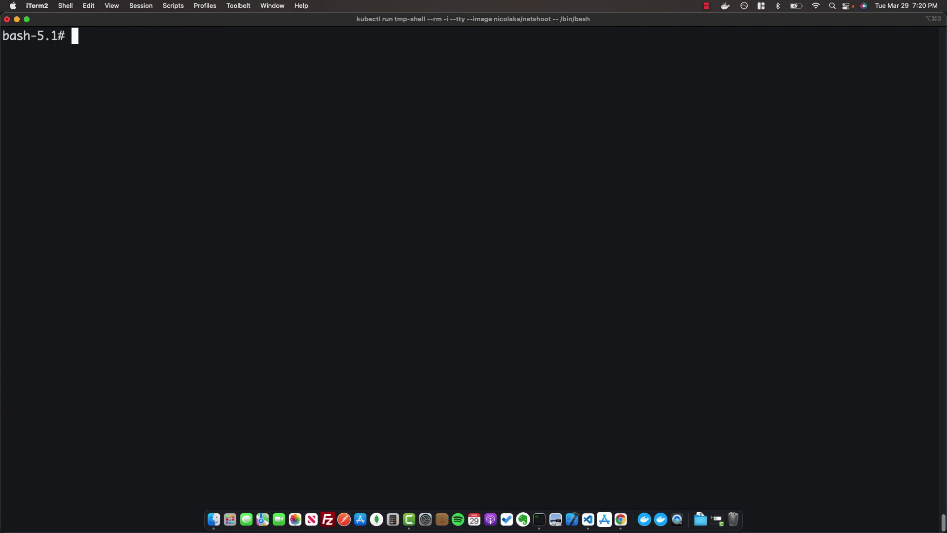